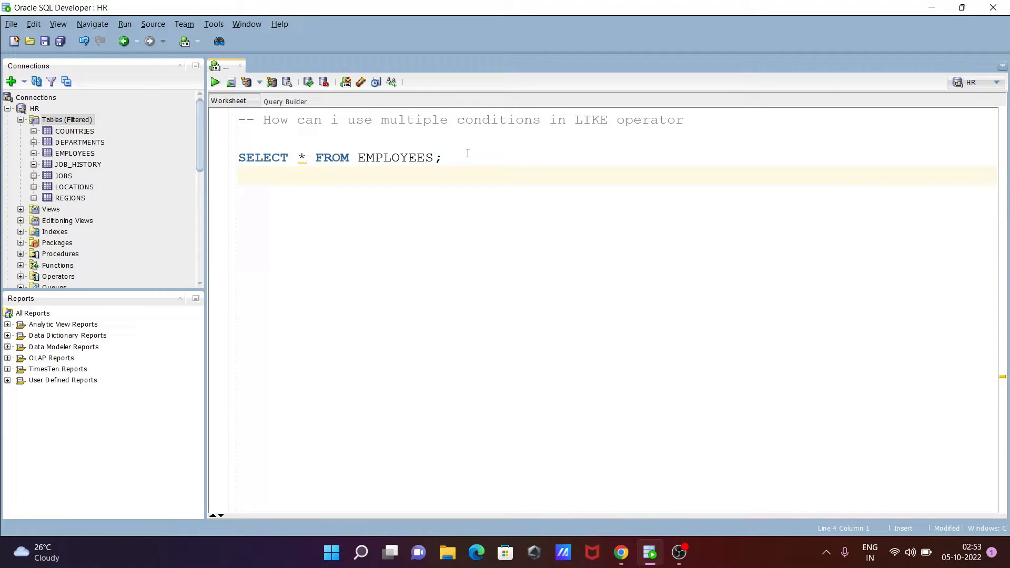
Step: Run SELECT * FROM EMPLOYEES to list every employee row in the results grid
key(shift+Up)
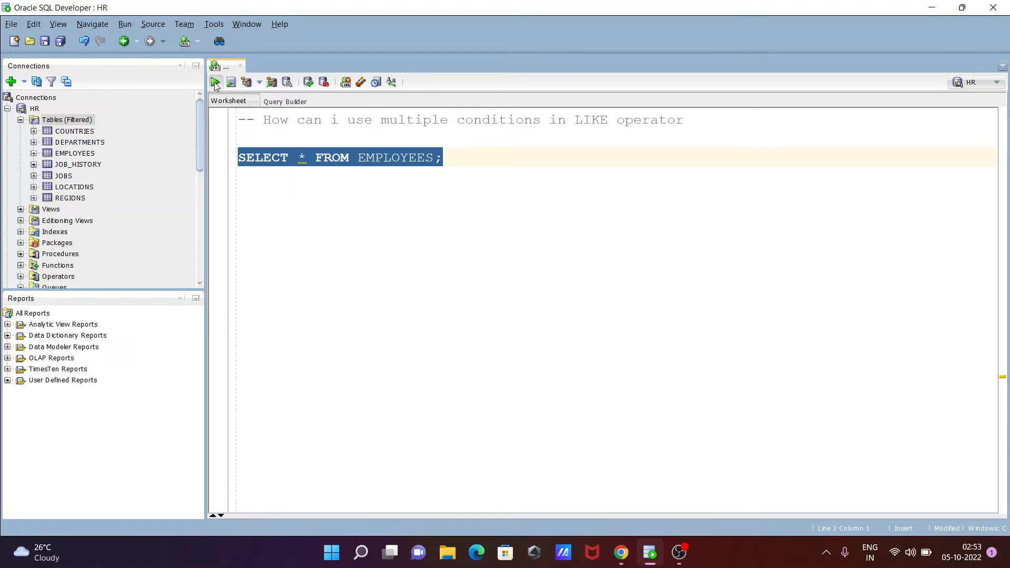
key(ctrl+Return)
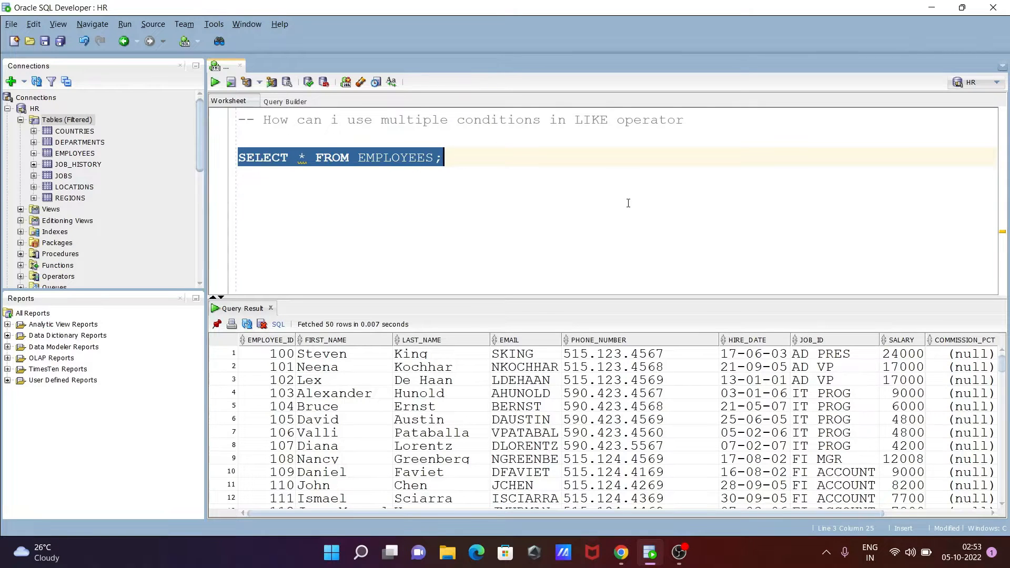
click(469, 155)
Step: Write select * from employees where first_name like 'E%' on a new line using autocomplete
key(Return)
key(Return)
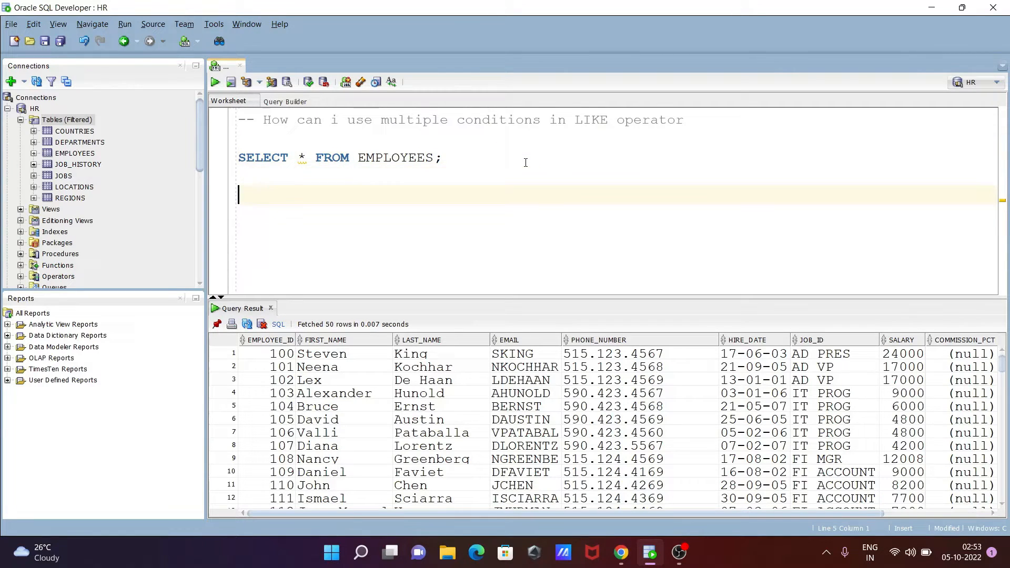
text(se)
text(lect)
key(Escape)
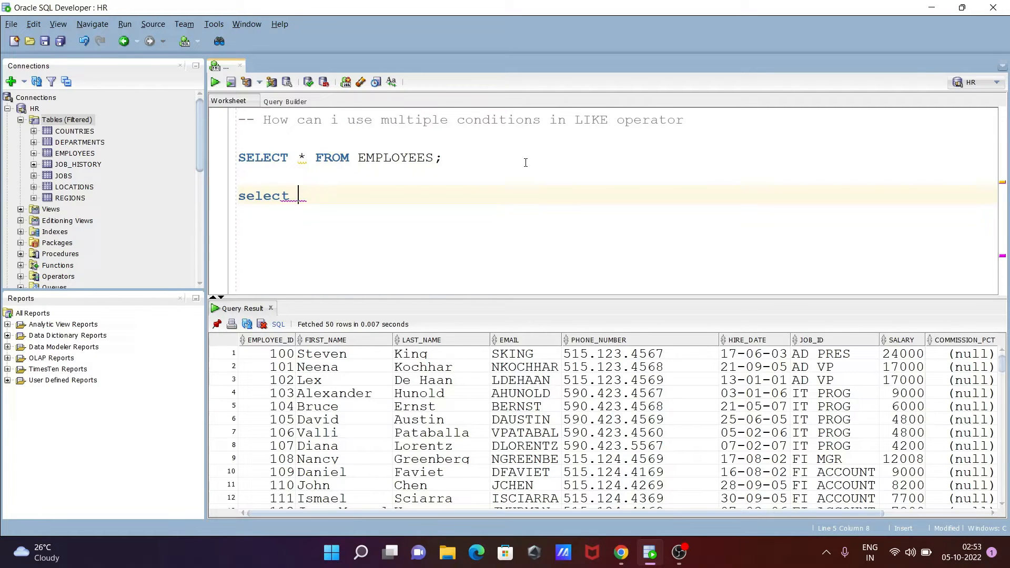
text(* fro)
text(m em)
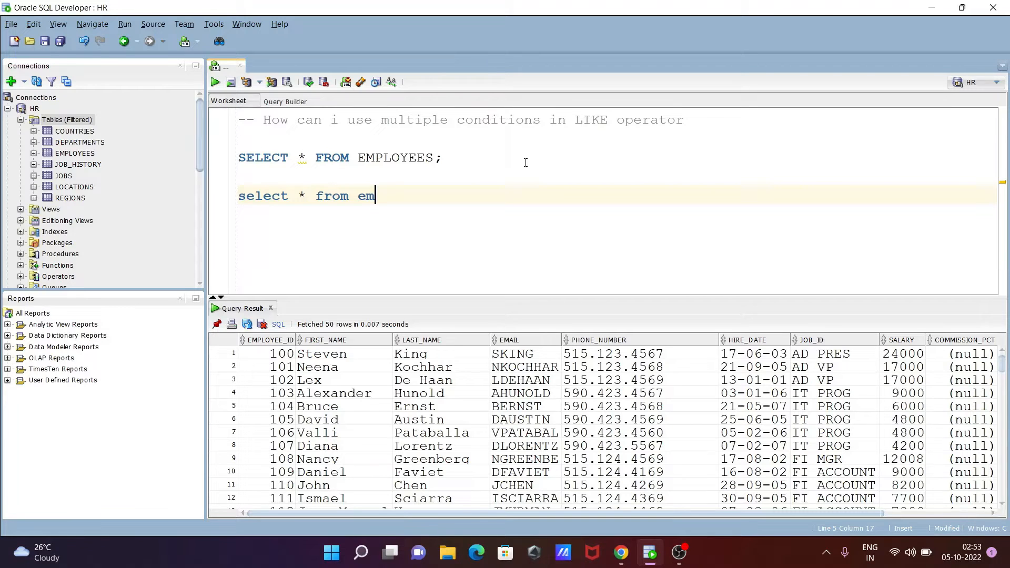
text(plo)
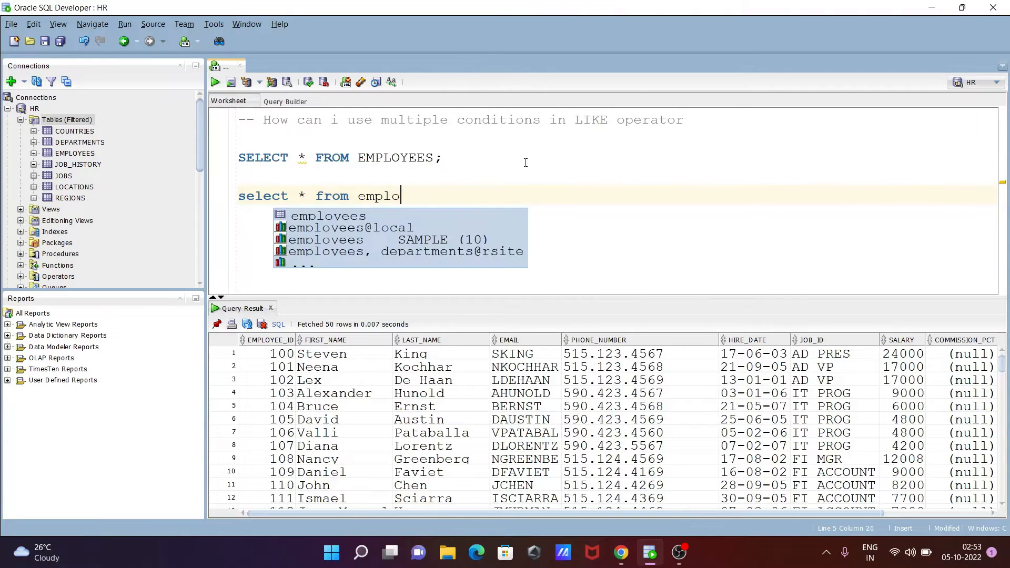
key(Down)
key(Return)
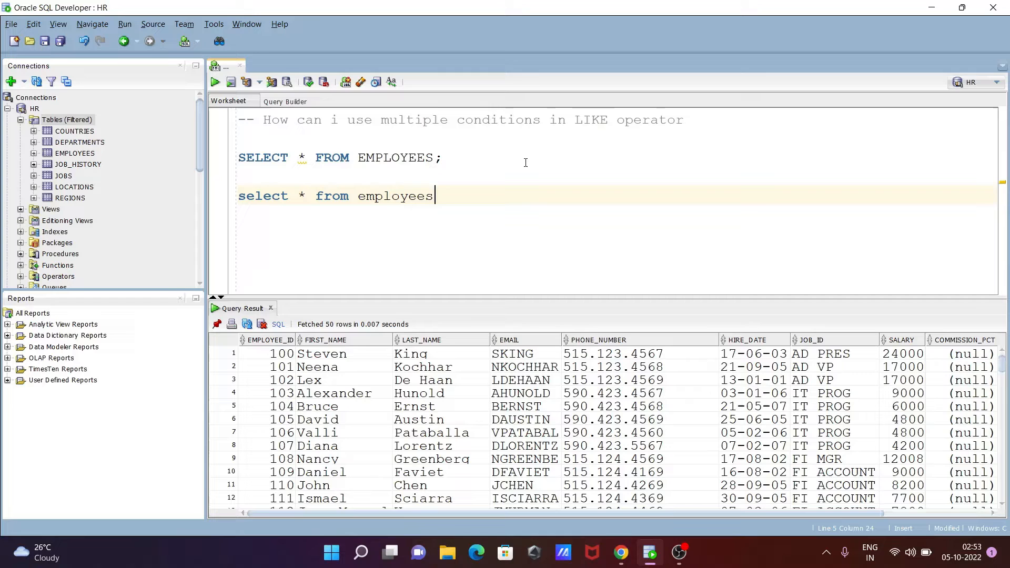
text(wher)
text(e f)
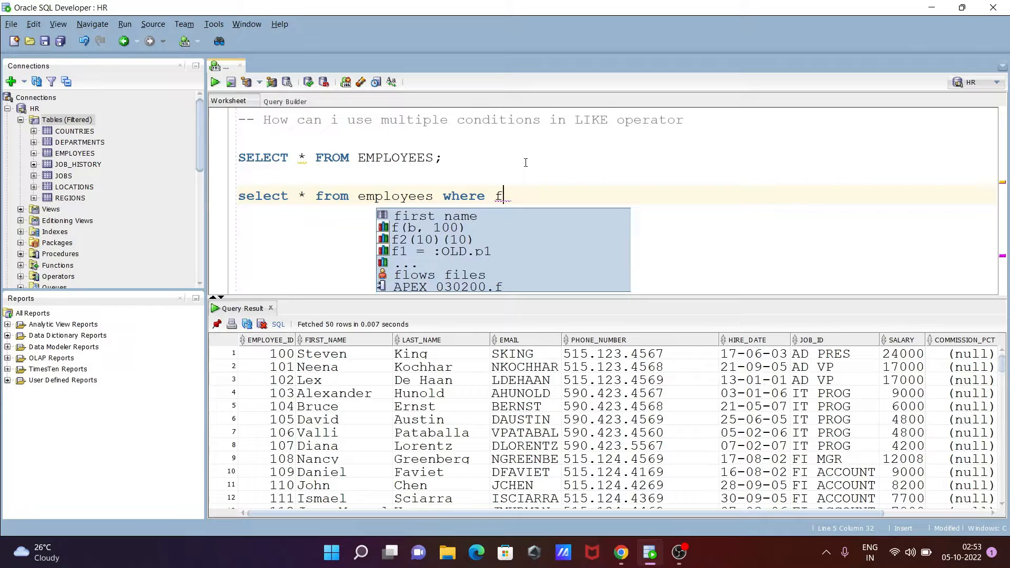
key(Return)
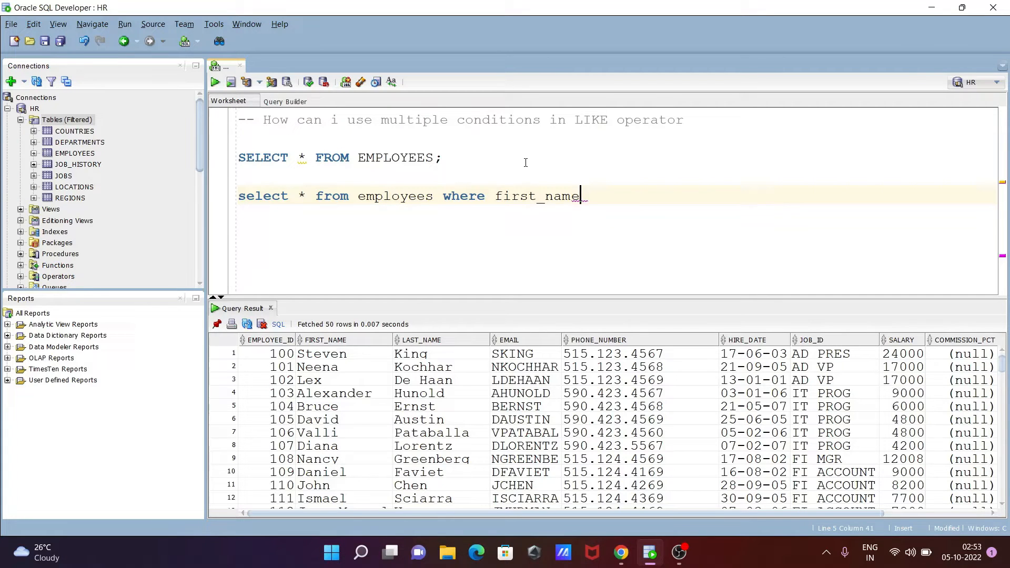
text( like )
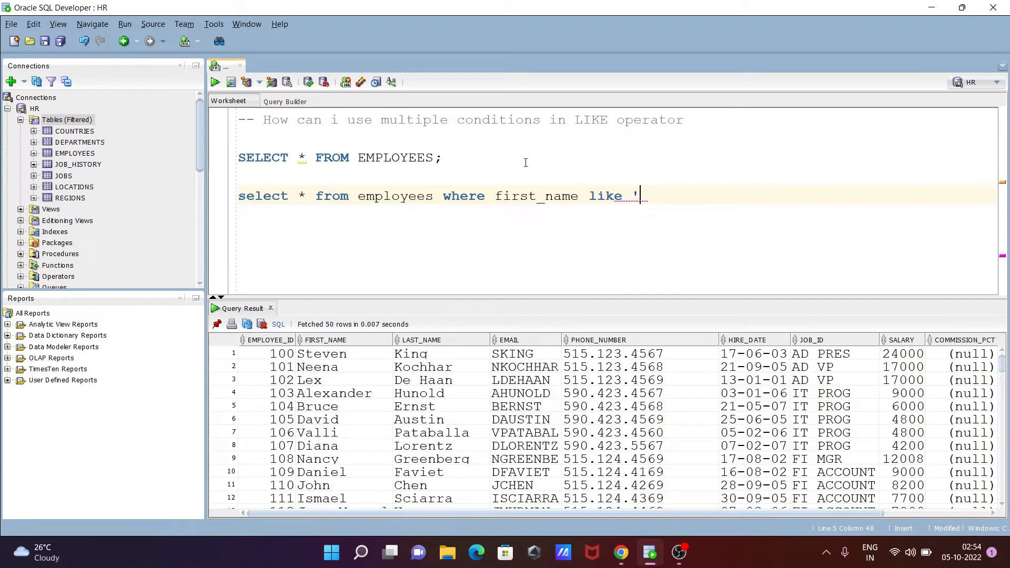
text(')
text(%)
key(Return)
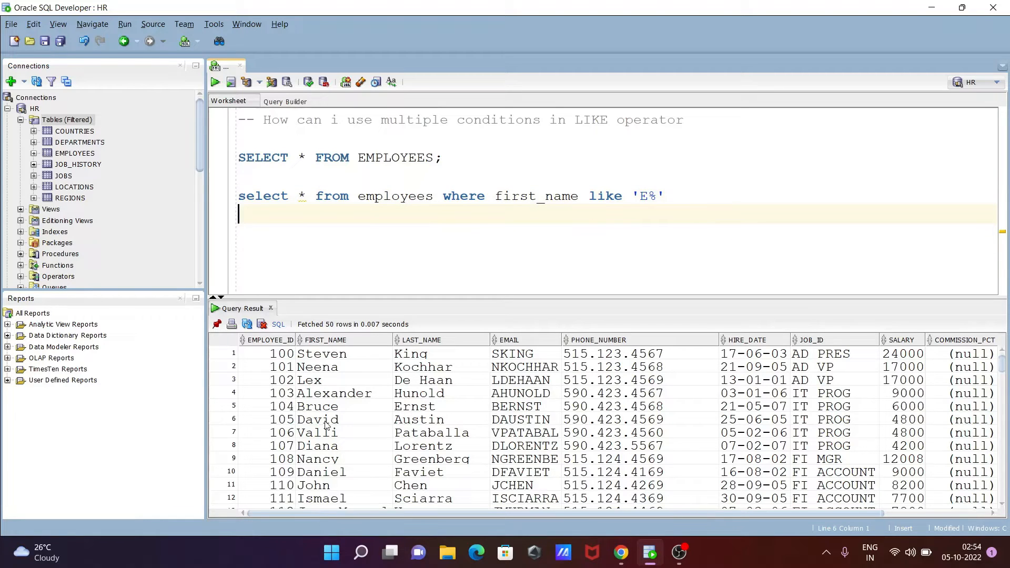
text(union)
Step: Add UNION and a copied branch edited to last_name LIKE 'S%'
key(Return)
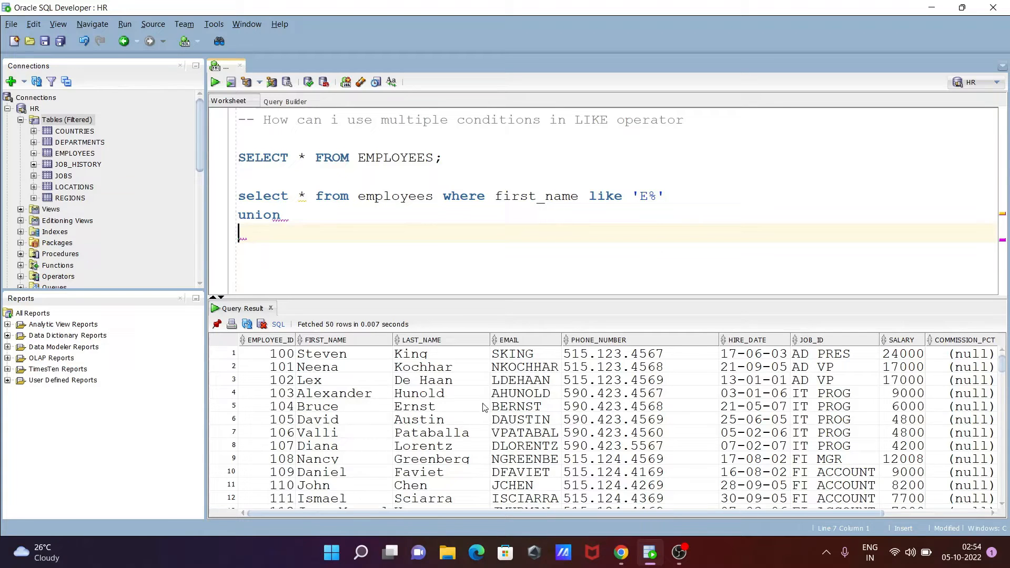
drag(672, 196, 239, 195)
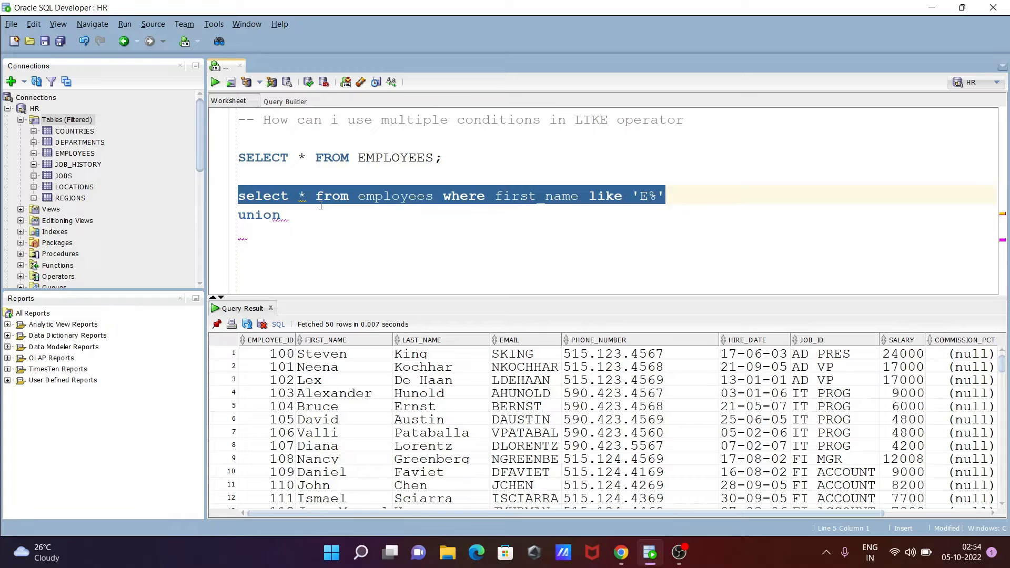
double_click(276, 215)
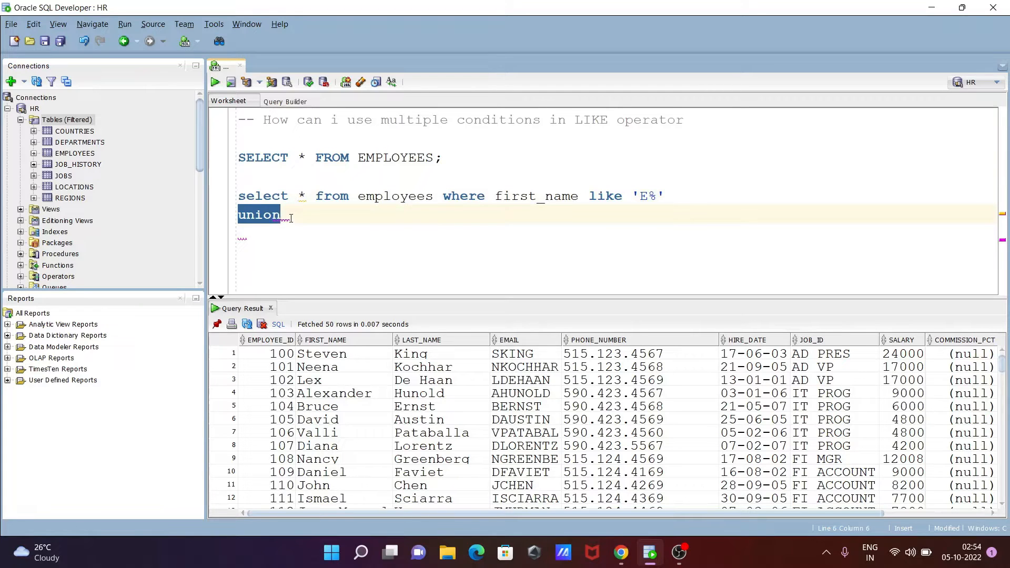
click(291, 233)
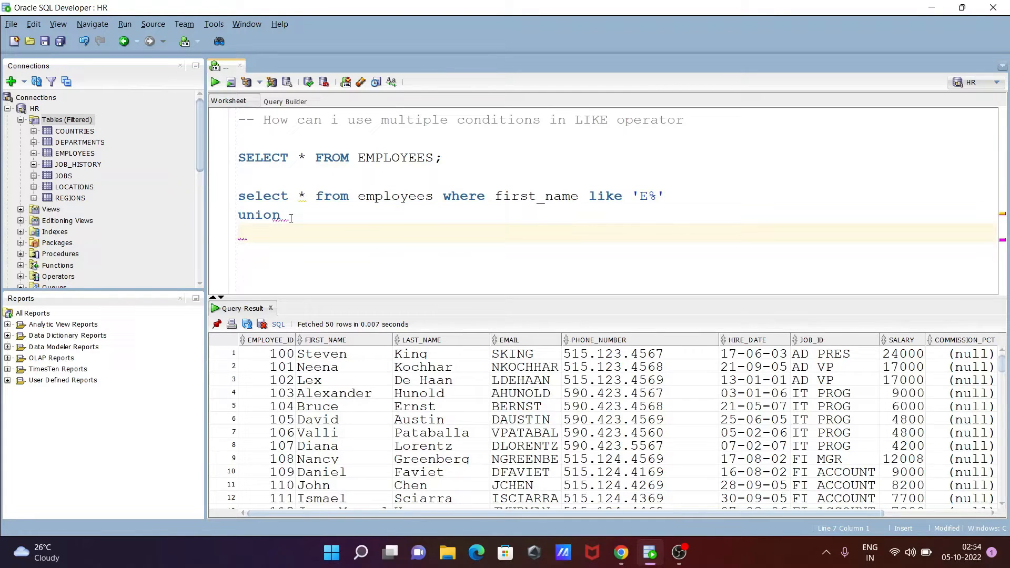
text(select * from employees where first_name like 'E%')
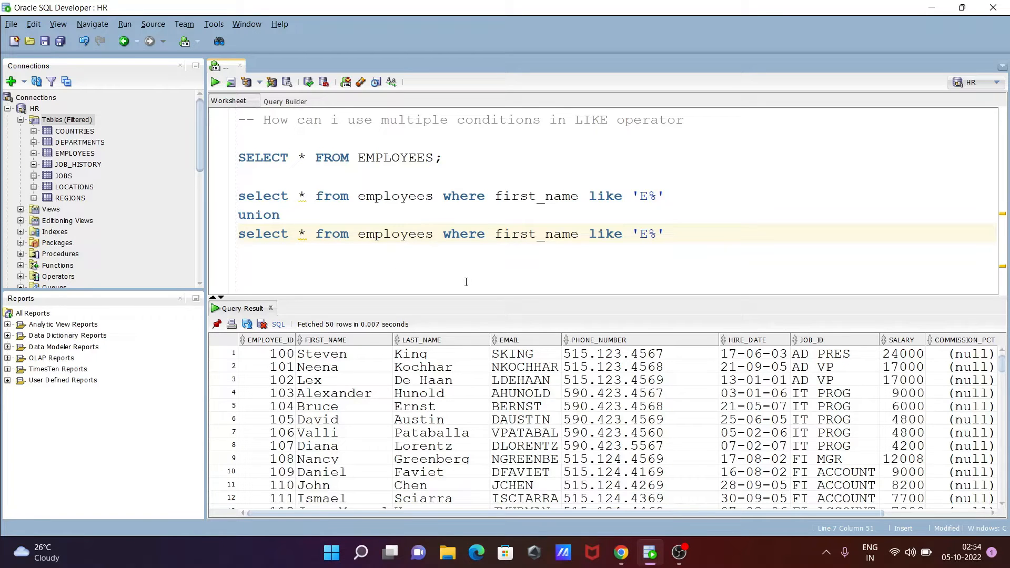
click(529, 234)
key(BackSpace)
key(BackSpace)
key(BackSpace)
key(BackSpace)
key(BackSpace)
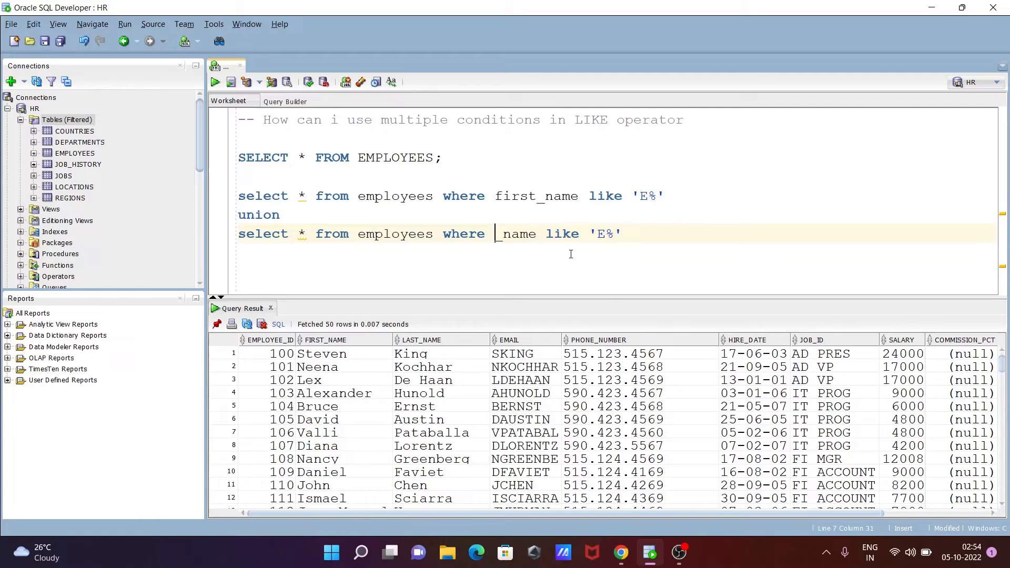
text(last)
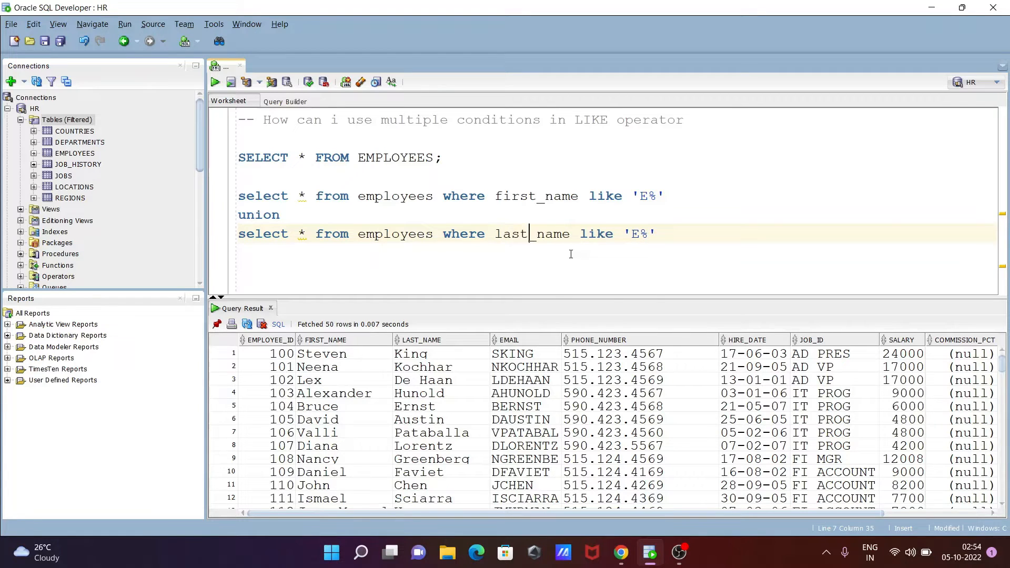
double_click(259, 215)
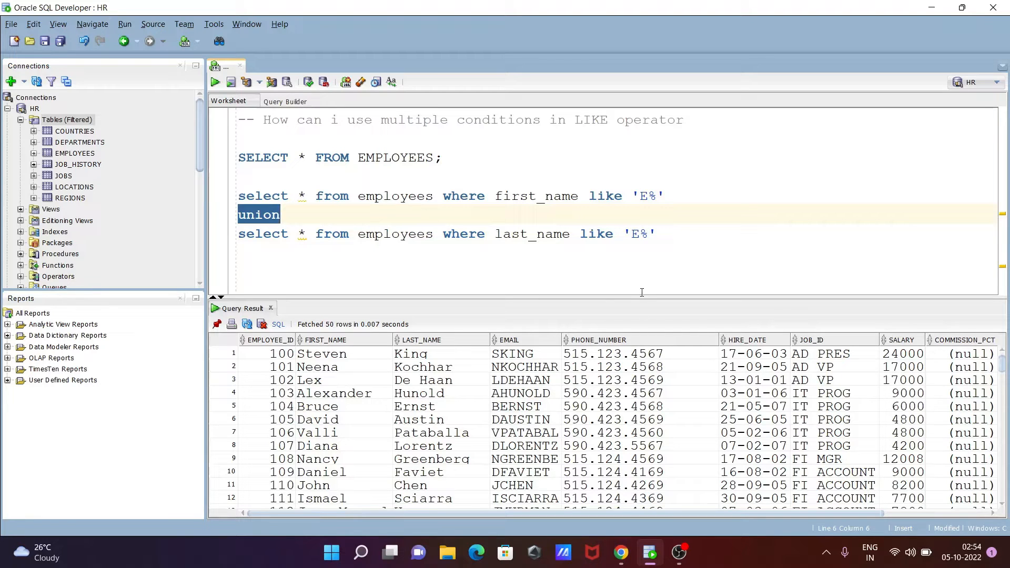
click(640, 234)
key(BackSpace)
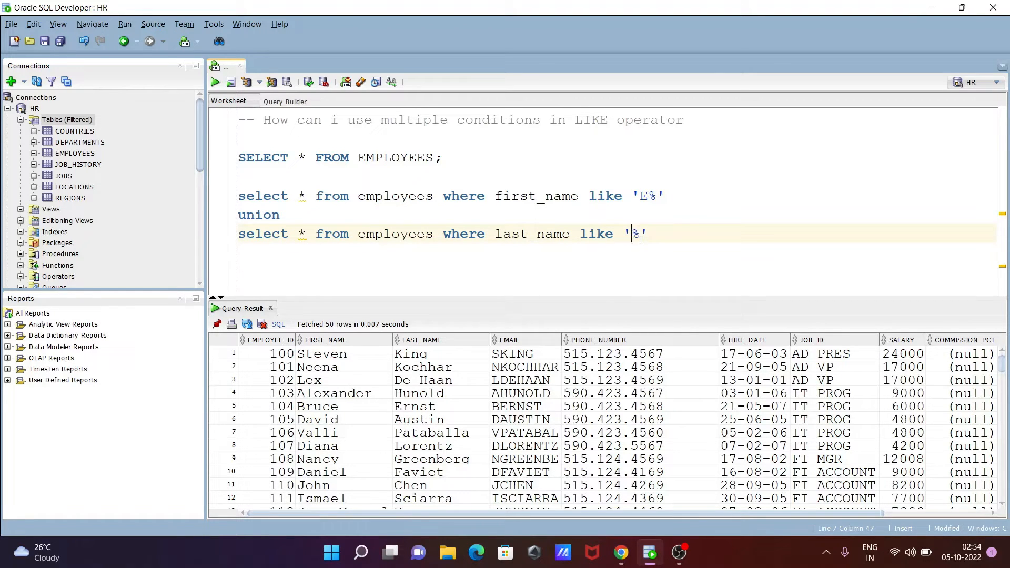
text(S)
Step: Run the first_name 'E%' and last_name 'S%' branches separately, the latter returning nine rows
drag(667, 195, 238, 195)
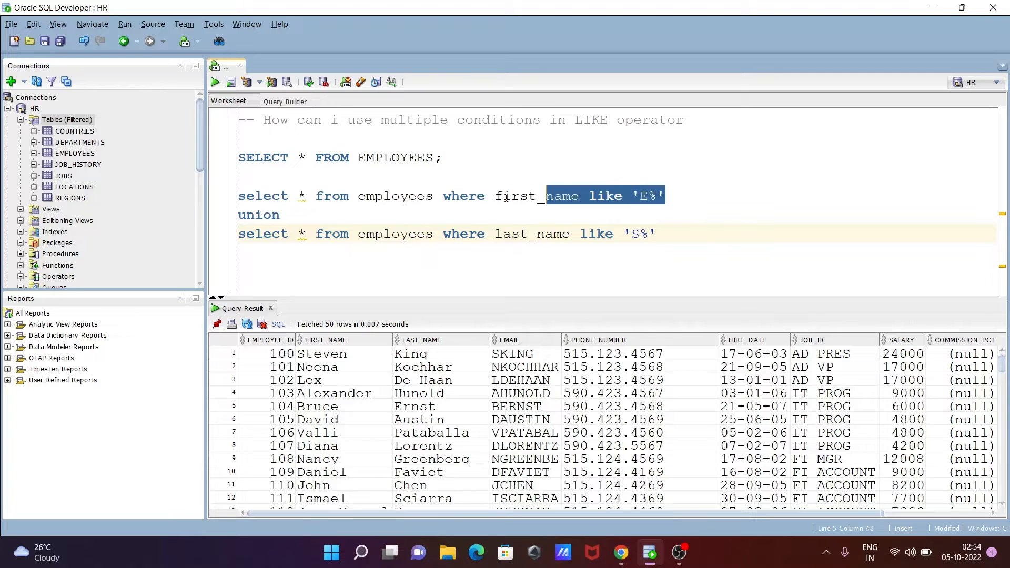
click(215, 82)
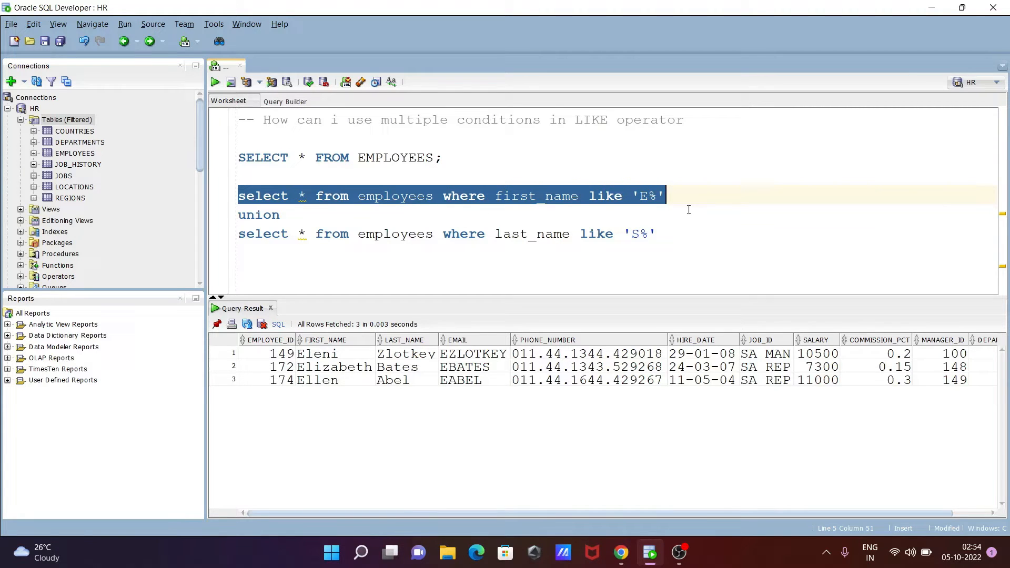
drag(664, 234, 273, 234)
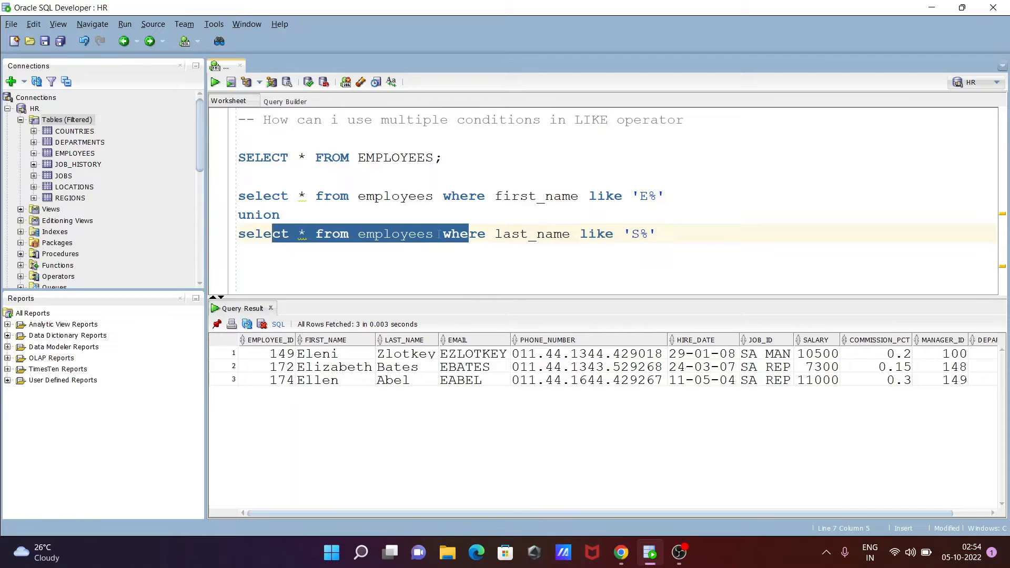
drag(655, 234, 237, 234)
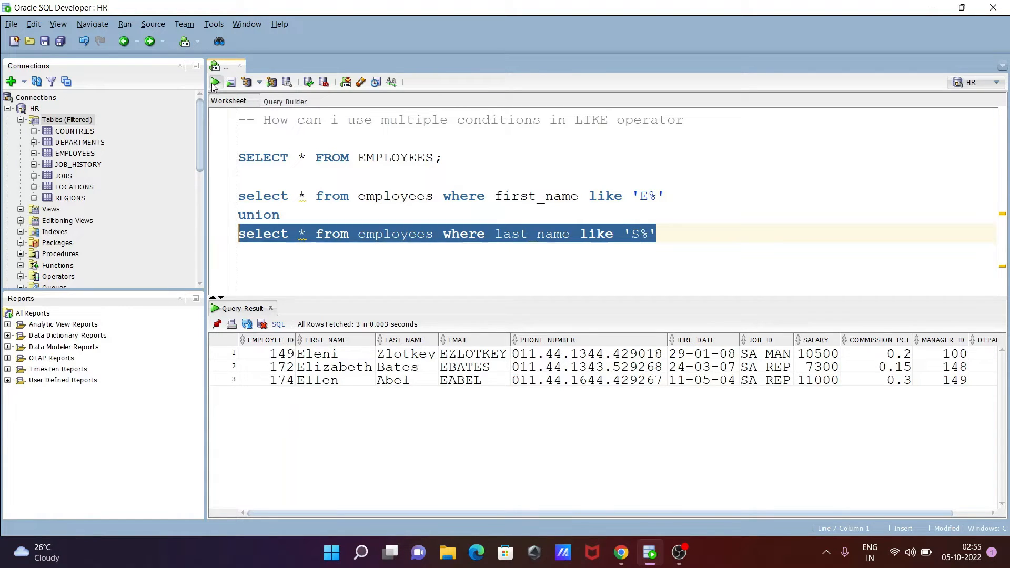
key(ctrl+Return)
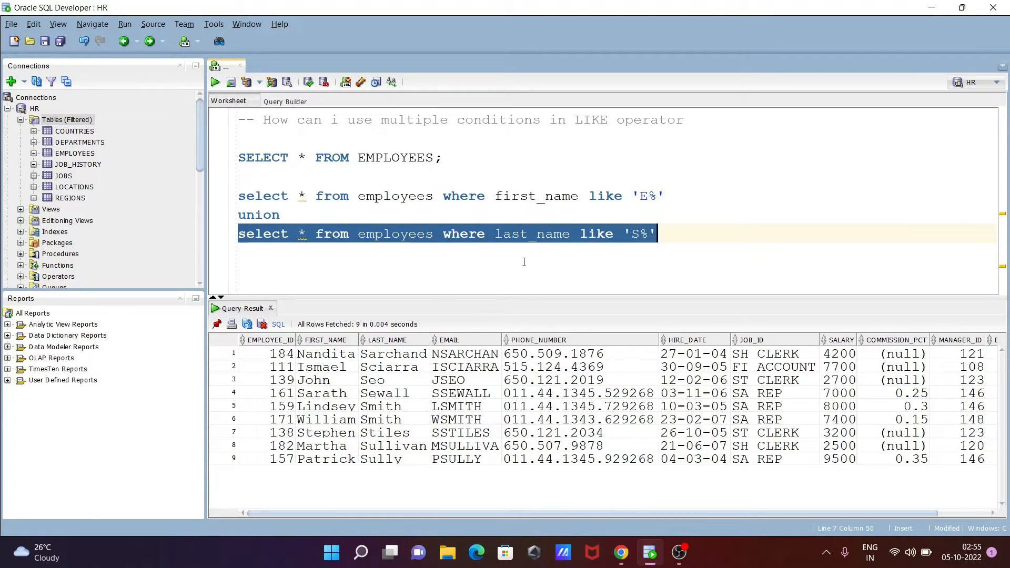
Step: Add another UNION, paste the first branch and remove first_name for the job_id column
click(668, 235)
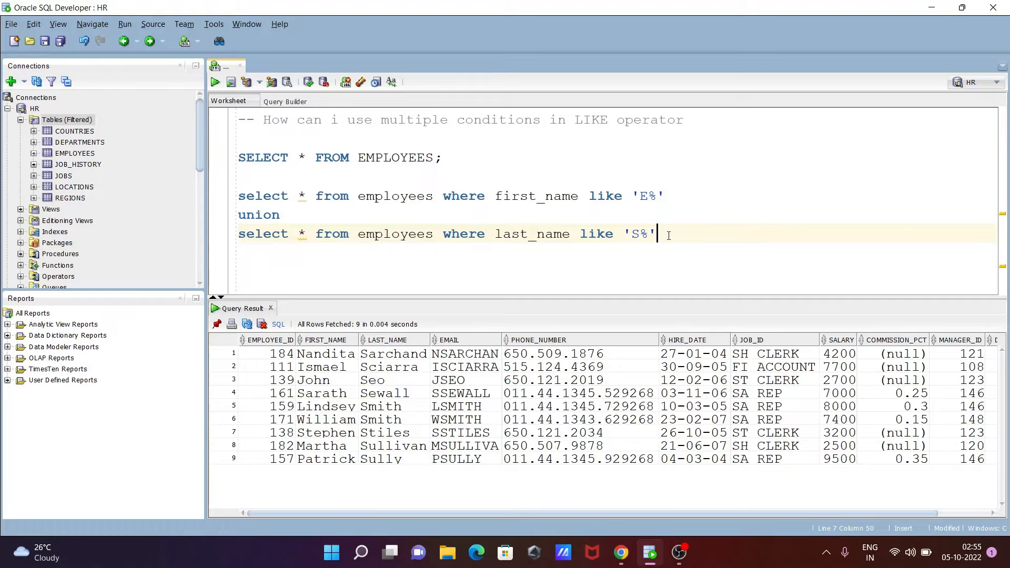
key(Return)
text(union)
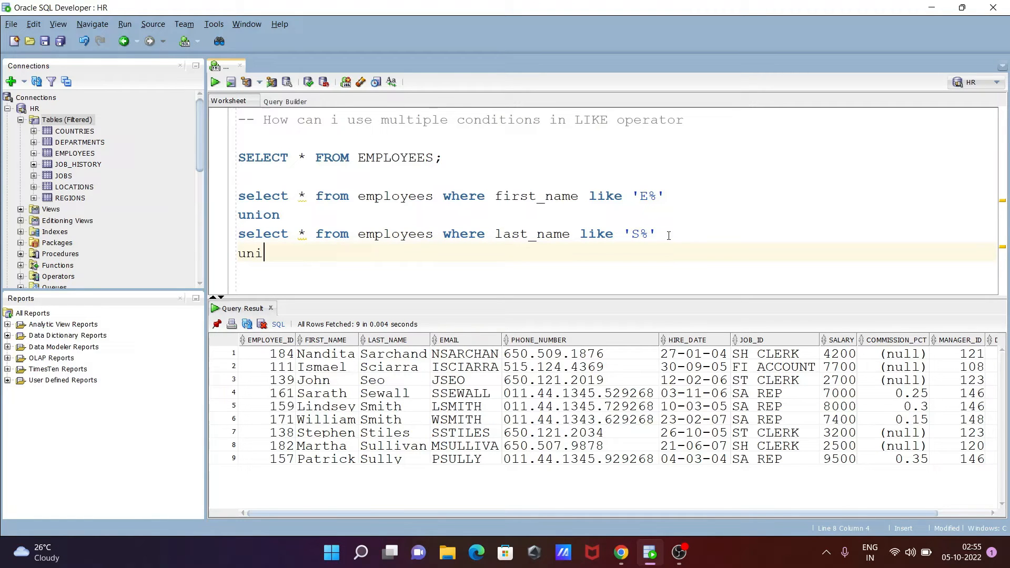
key(Return)
text(select * from employees where first_name like 'E%')
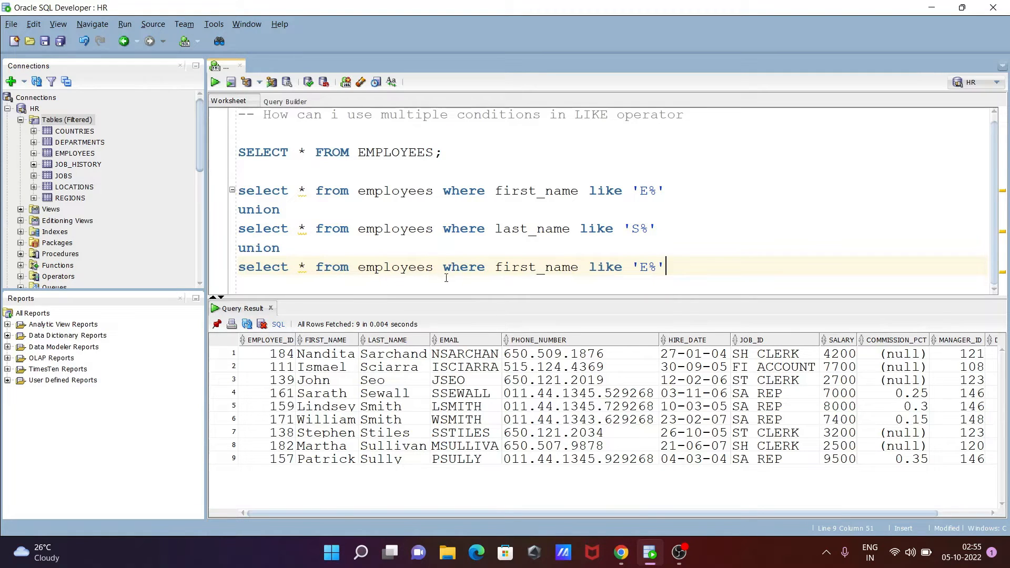
click(435, 268)
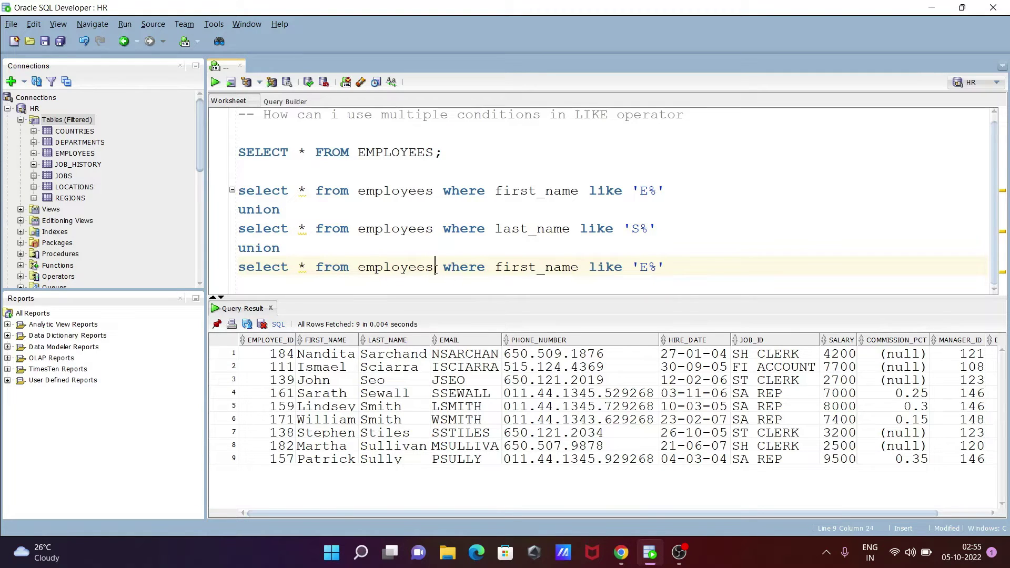
click(582, 267)
key(BackSpace)
key(BackSpace)
key(BackSpace)
key(BackSpace)
key(BackSpace)
key(BackSpace)
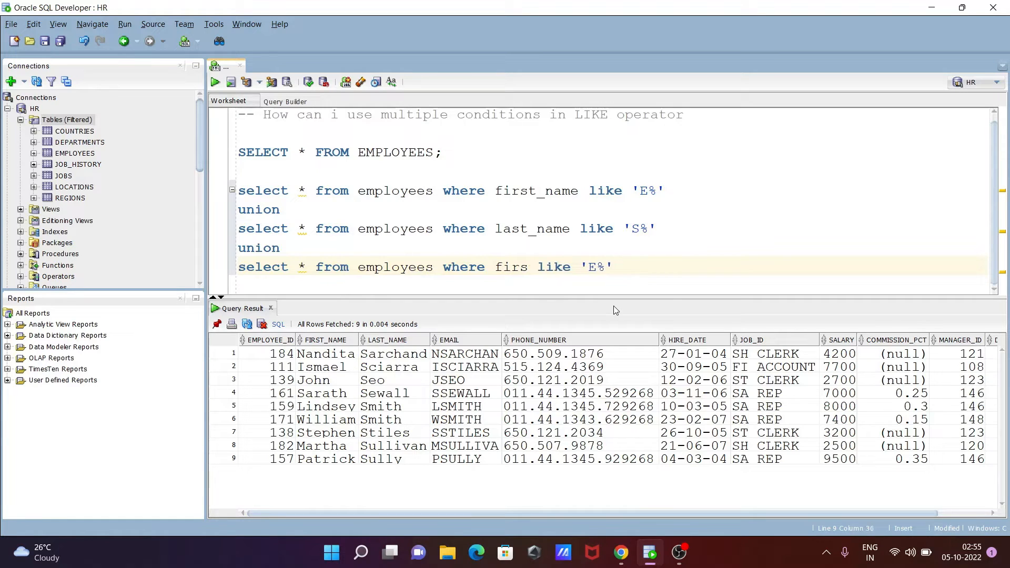
key(BackSpace)
key(BackSpace)
key(BackSpace)
key(BackSpace)
text(jo)
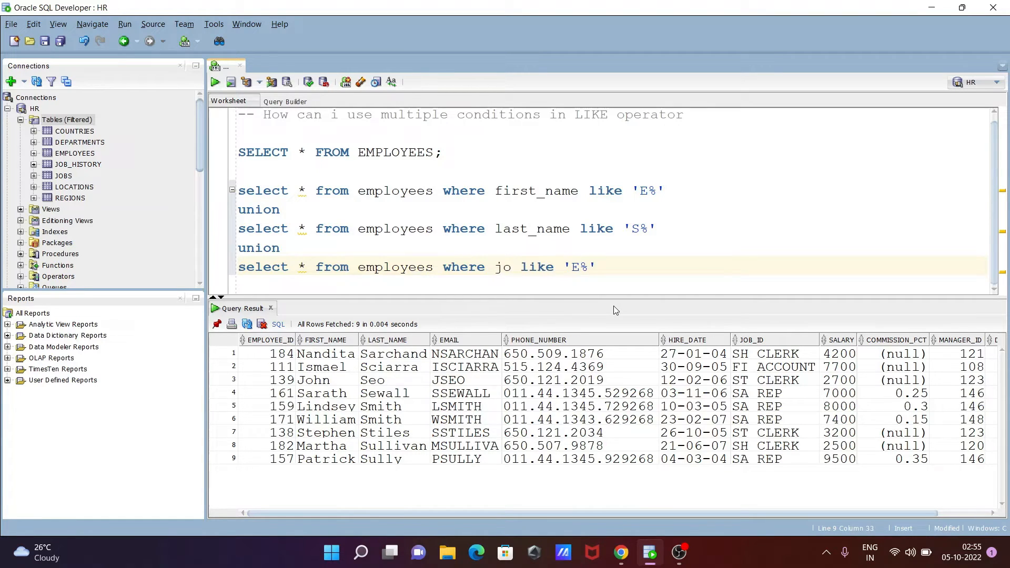
text(b_id)
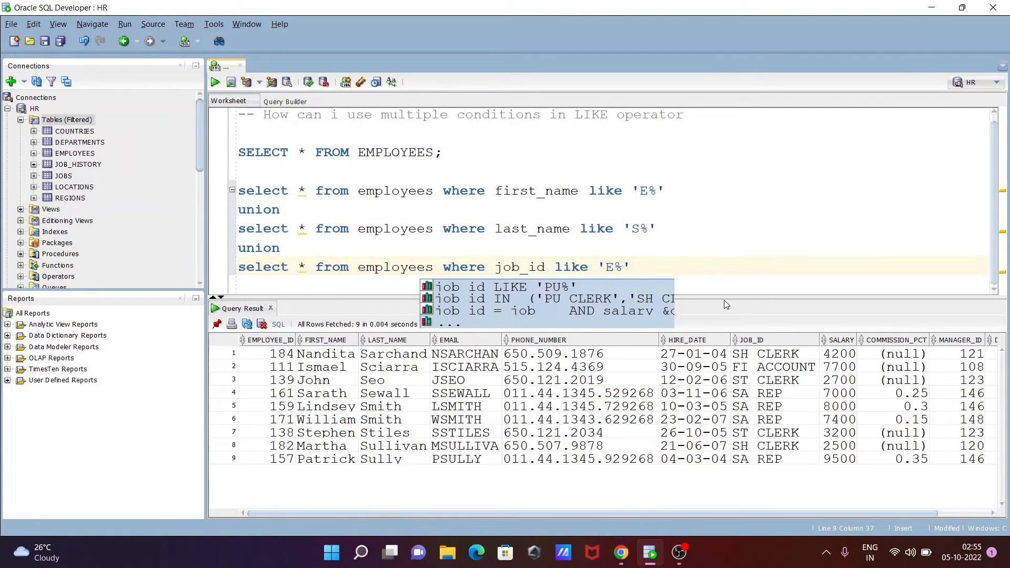
Step: Change the third pattern to 'A%' and select the job_id branch
click(616, 266)
key(BackSpace)
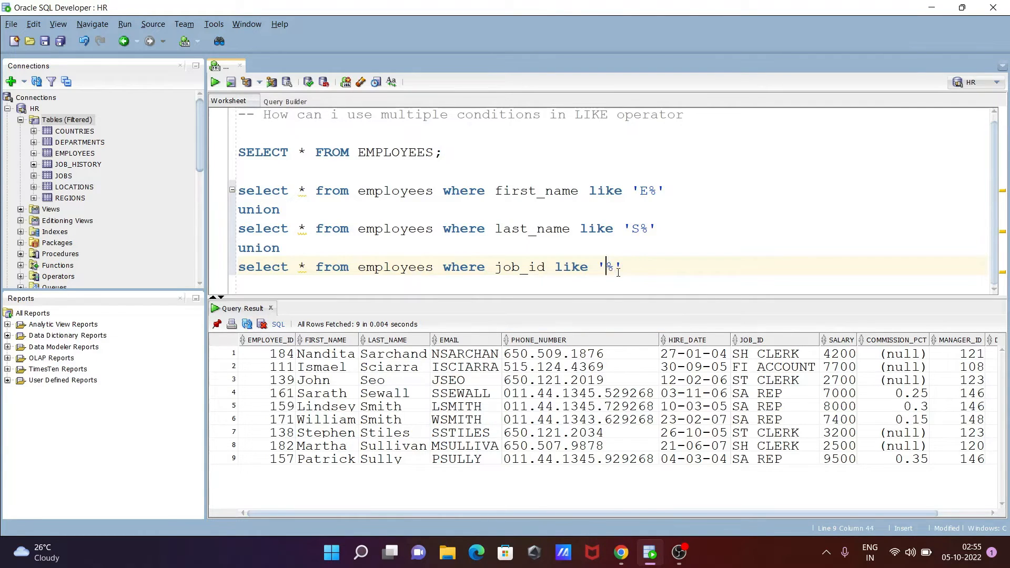
text(A)
drag(631, 267, 237, 266)
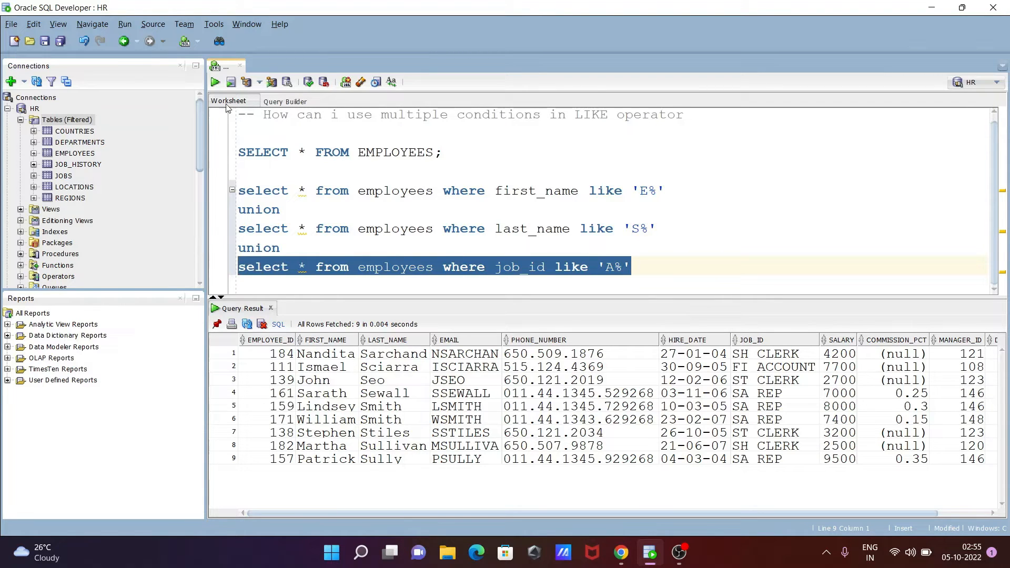
Step: Run the job_id LIKE 'A%' branch alone, returning six employees
click(216, 83)
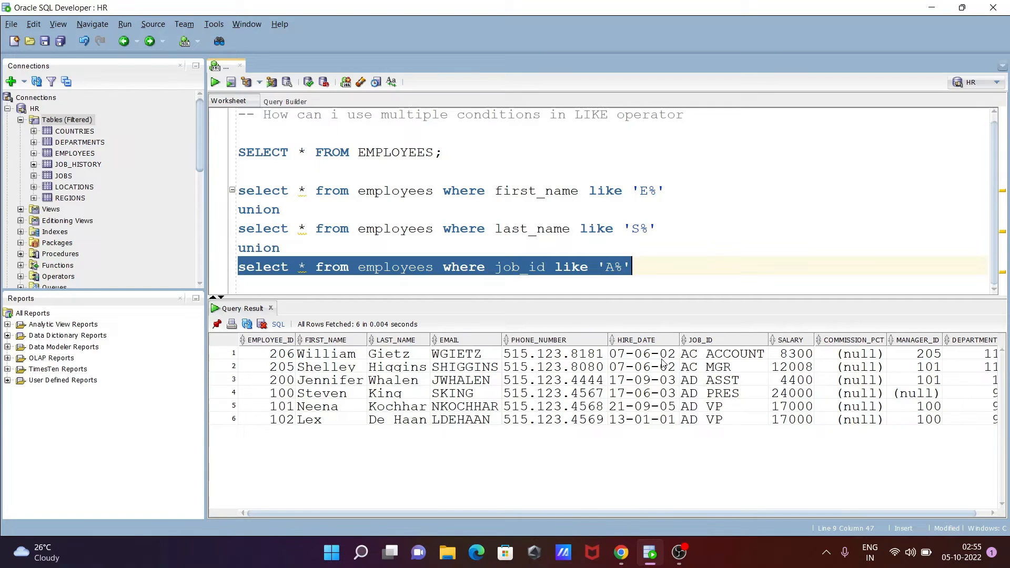
click(655, 267)
key(Return)
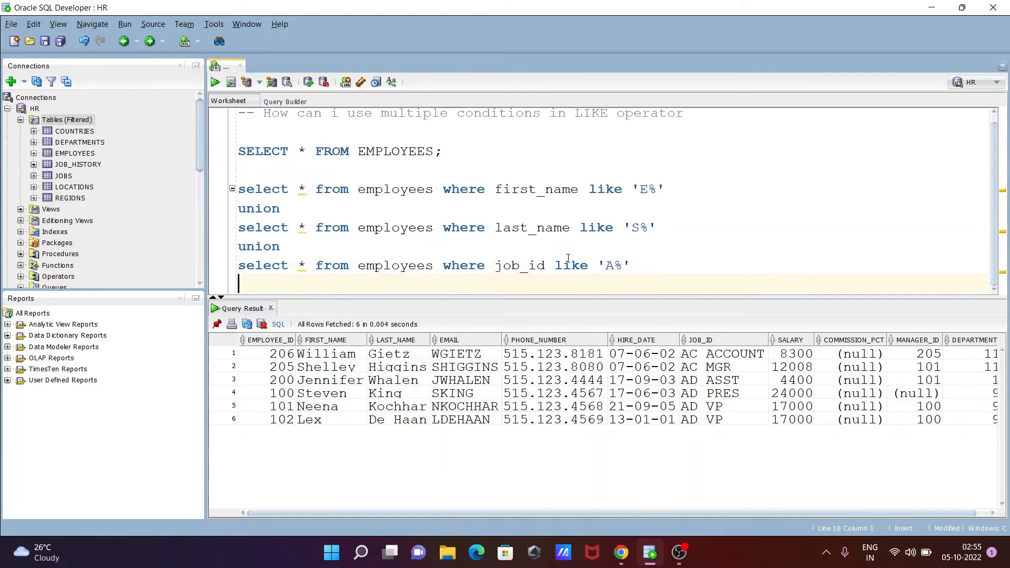
Step: Select all three UNION branches as one statement
key(Up)
key(shift+Up)
key(shift+Up)
key(shift+Up)
key(shift+Home)
key(shift+Up)
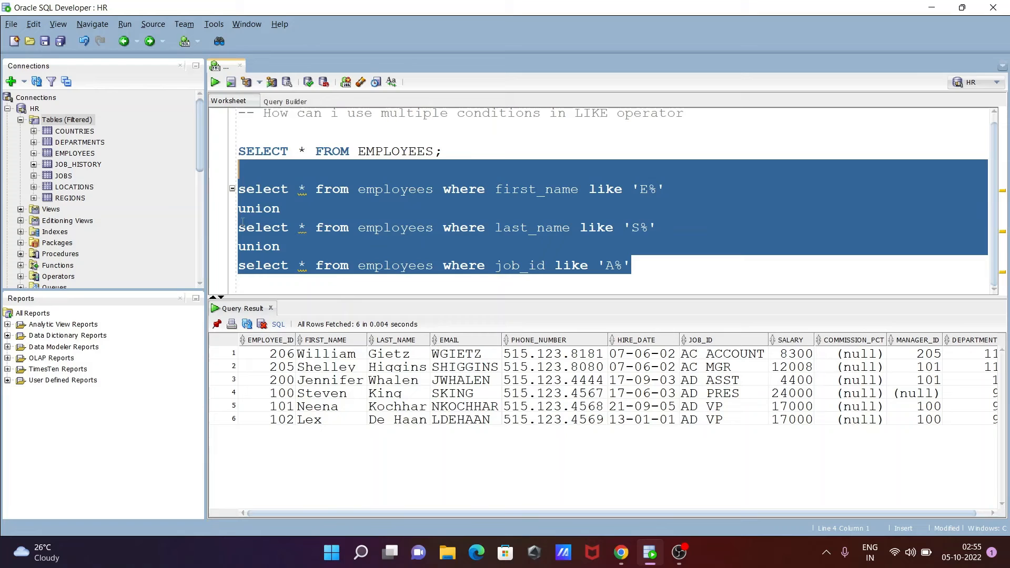
Step: Run the full three-part UNION query, returning 18 combined employee rows
click(215, 82)
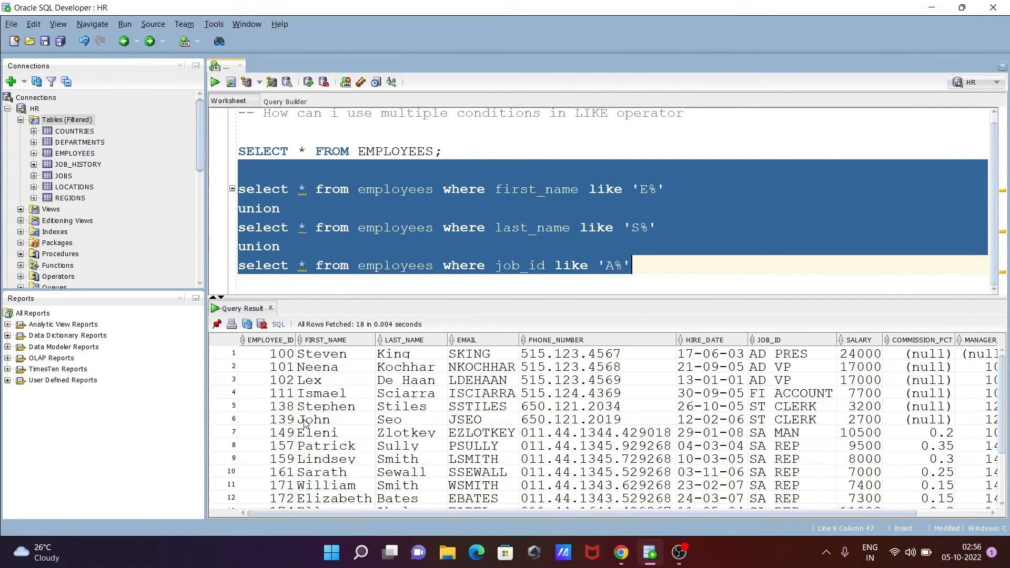
scroll(456, 411, down, 3)
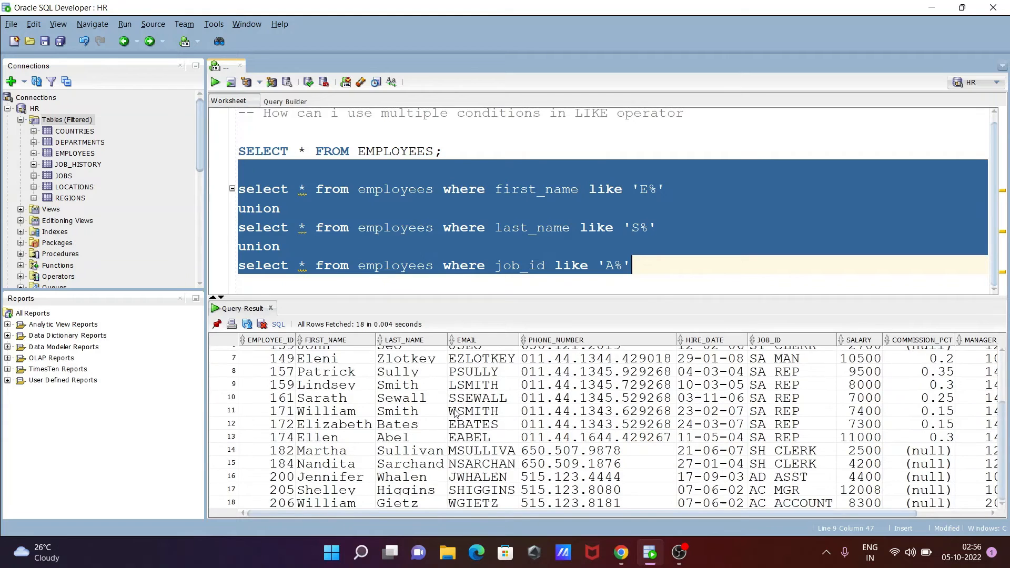
scroll(456, 412, up, 3)
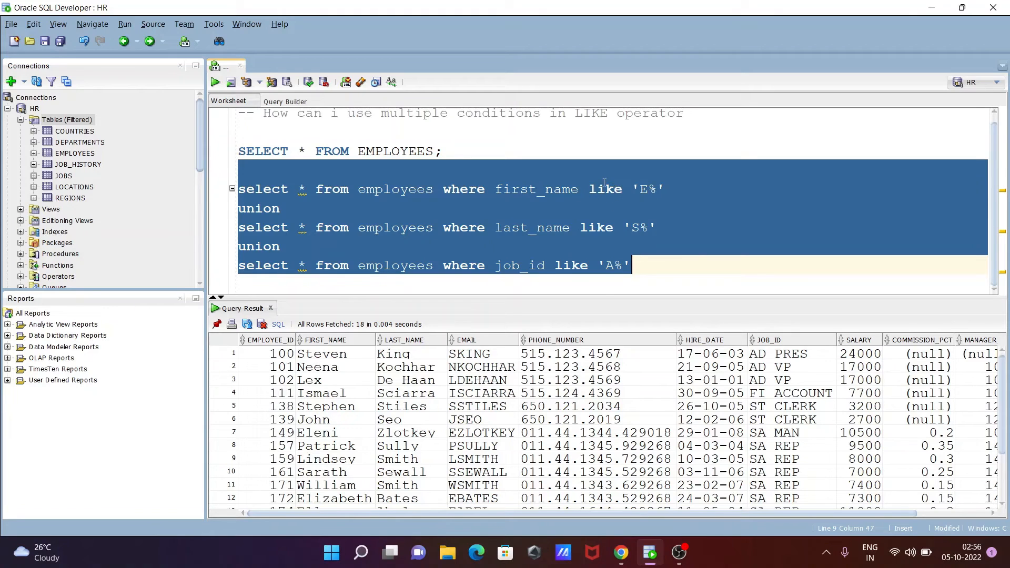
click(605, 189)
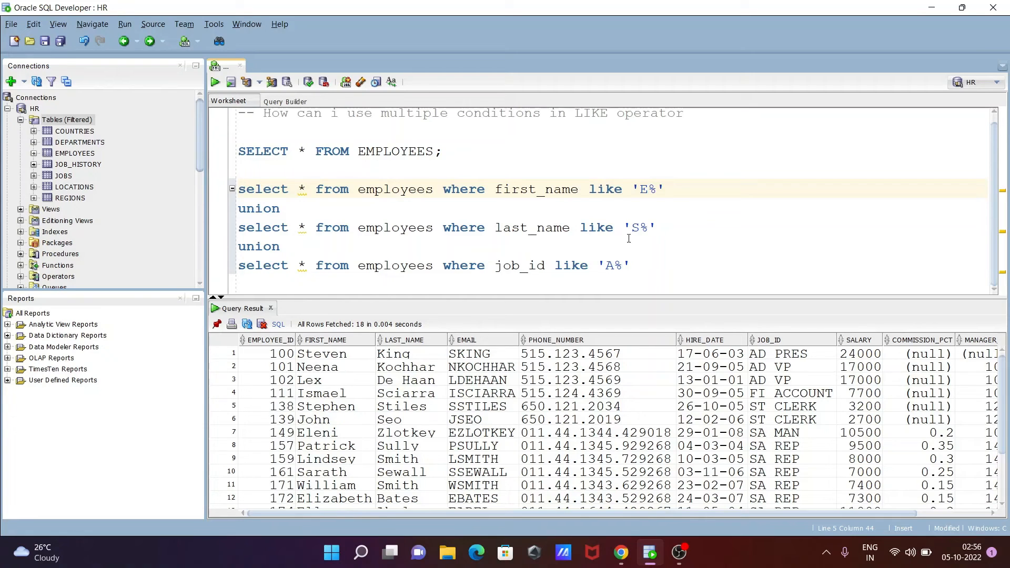
click(390, 395)
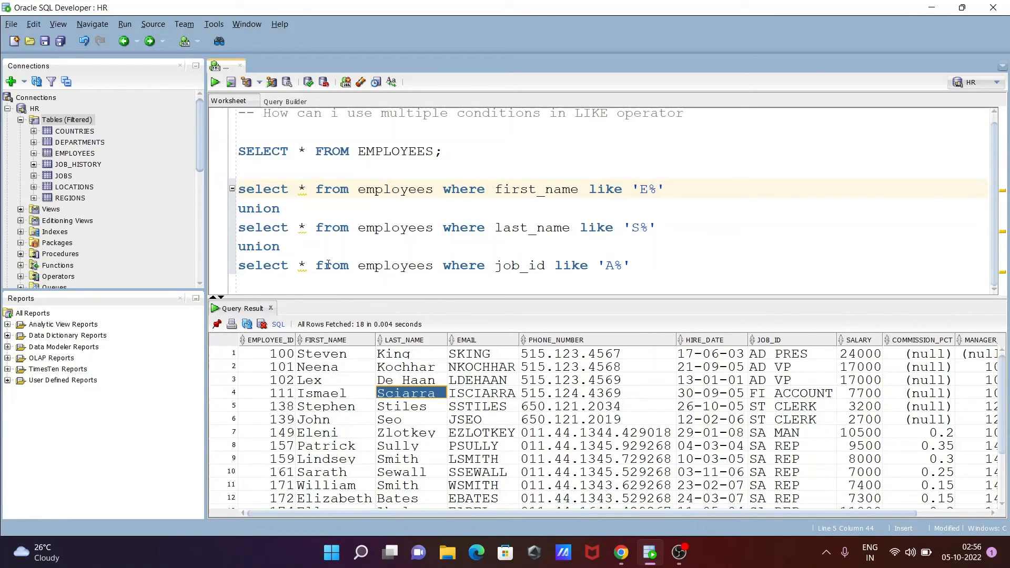
click(313, 436)
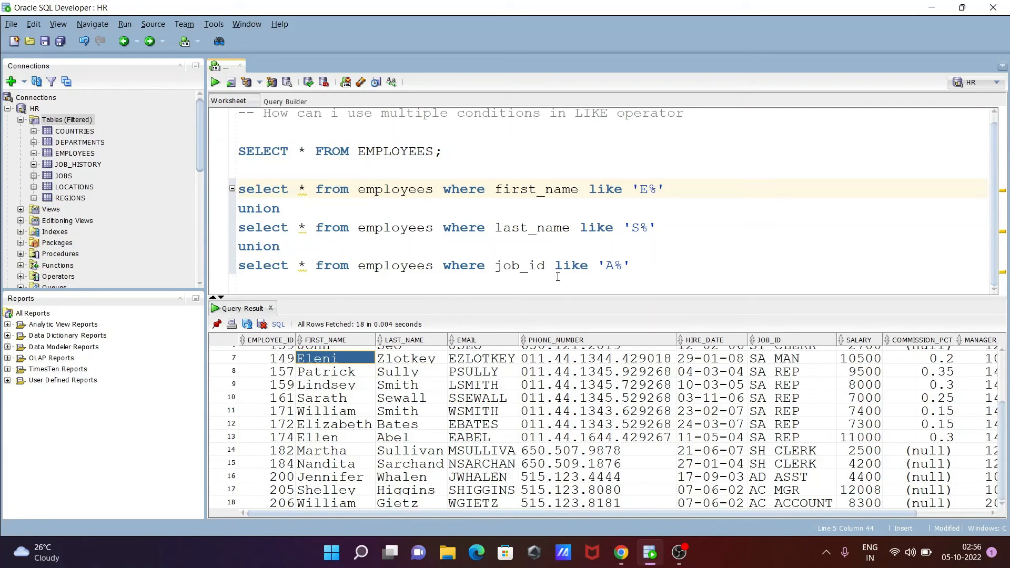
scroll(611, 260, up, 1)
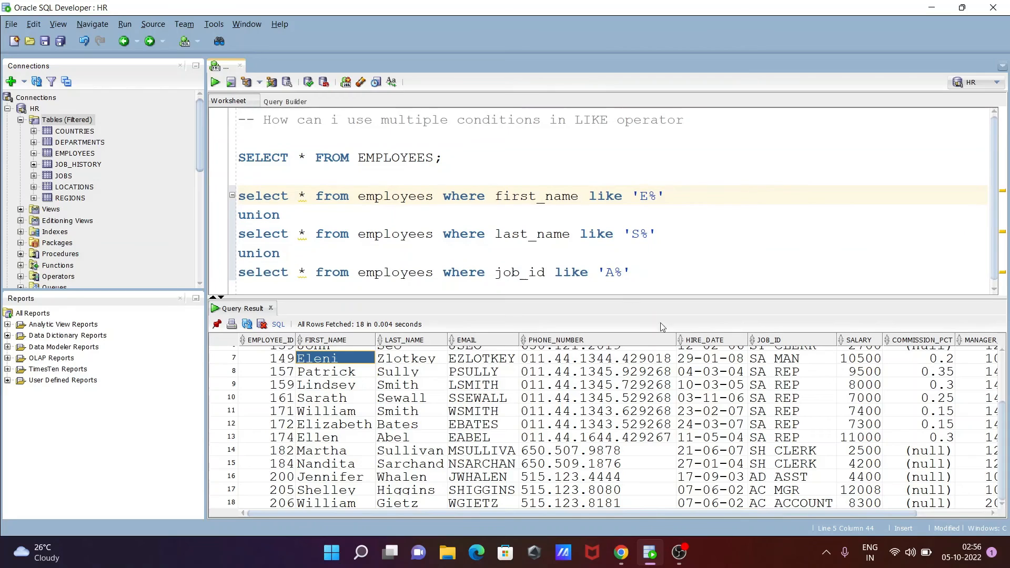